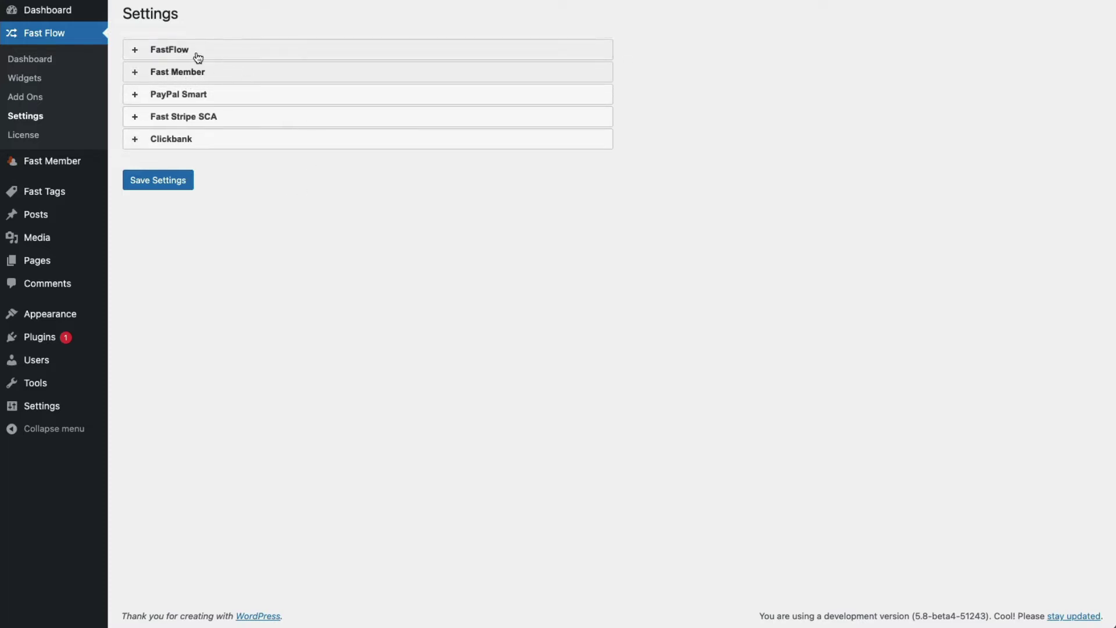
Tick 'Hide admin bar' in the FastFlow section and expand the Fast Member section.
{"action": "left_click", "coordinate": [197, 54]}
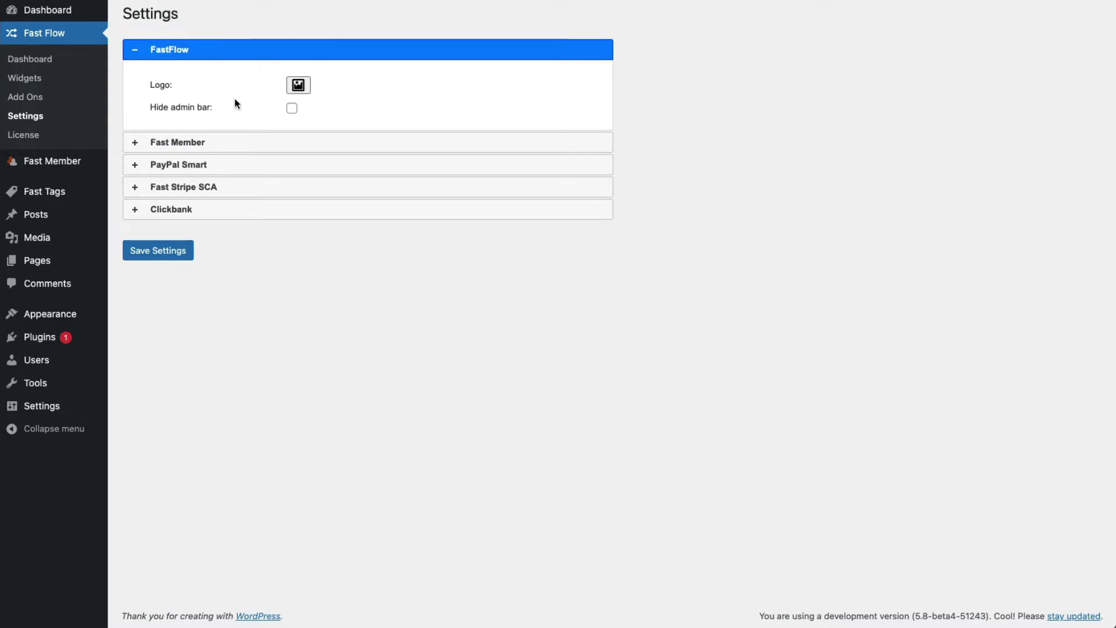
{"action": "left_click", "coordinate": [291, 108]}
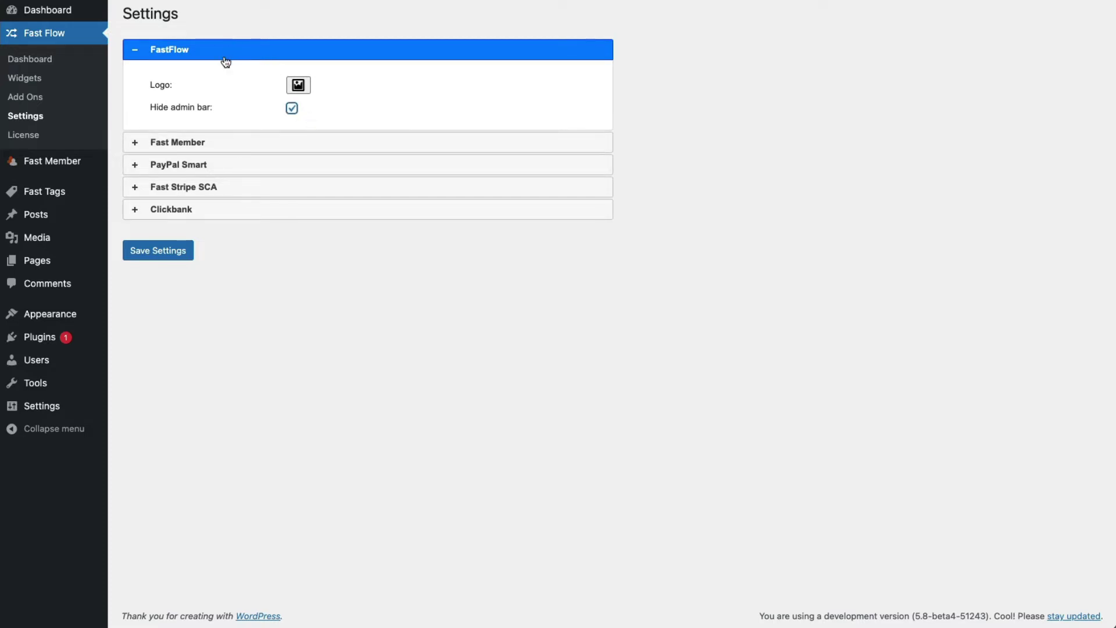
{"action": "left_click", "coordinate": [232, 147]}
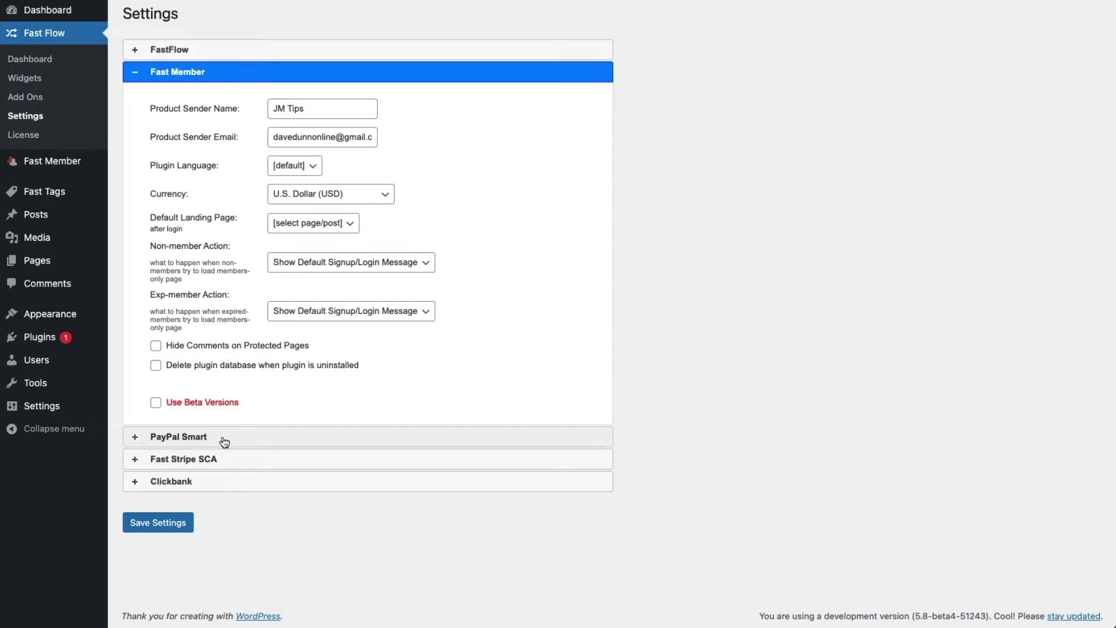
Keep the Fast Member sender name as JM Tips and replace the sender email with the support address.
{"action": "double_click", "coordinate": [316, 110]}
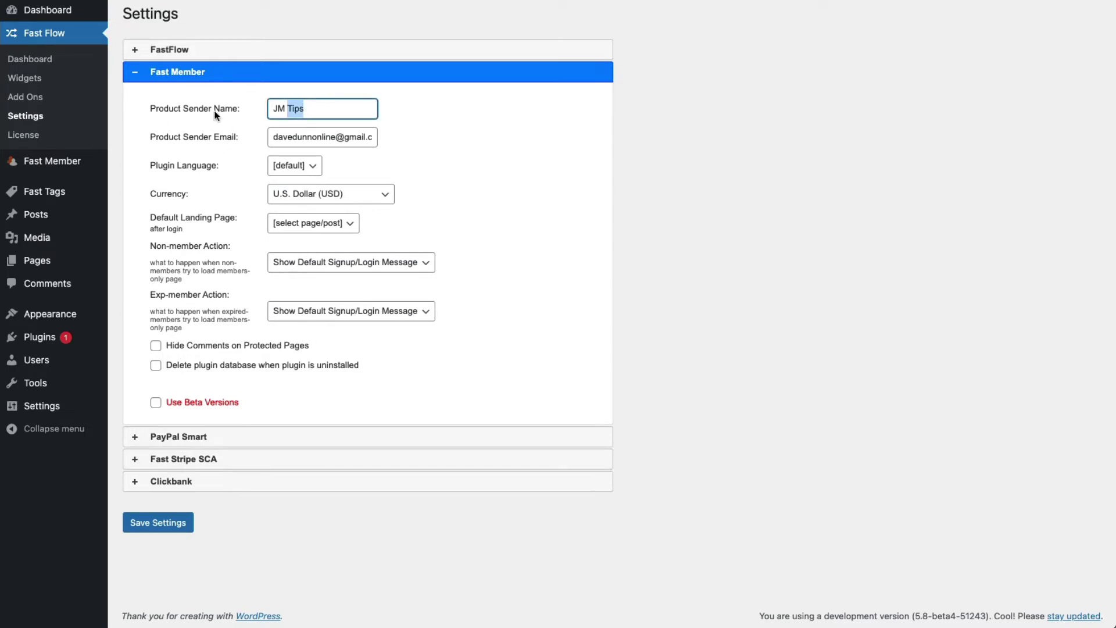
{"action": "left_click", "coordinate": [316, 112]}
{"action": "left_click_drag", "start_coordinate": [273, 109], "coordinate": [303, 110]}
{"action": "double_click", "coordinate": [277, 136]}
{"action": "triple_click", "coordinate": [277, 137]}
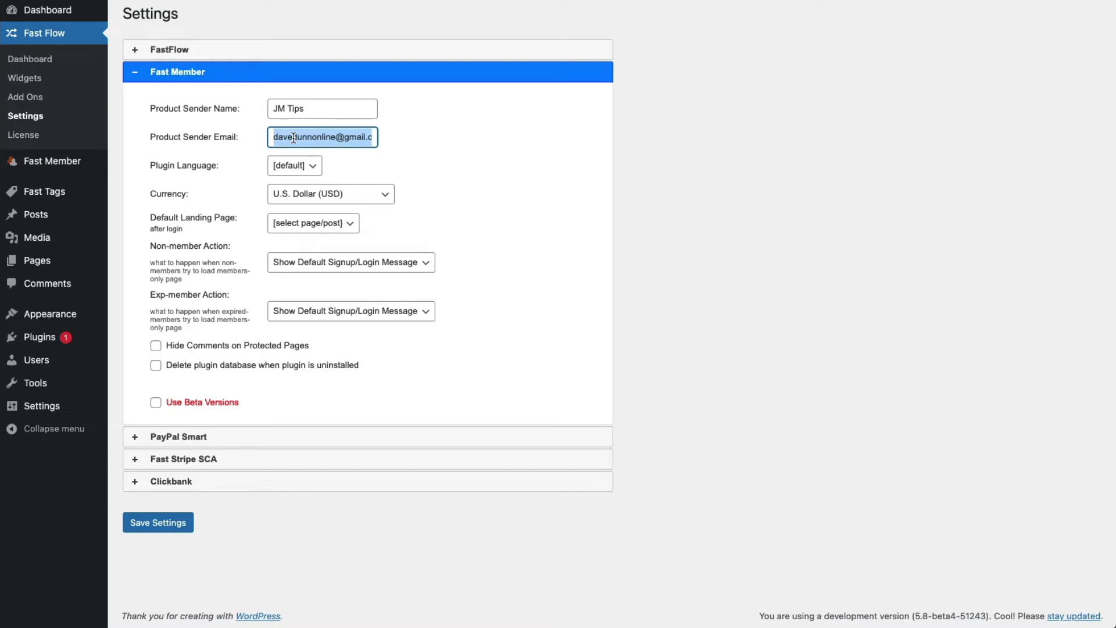
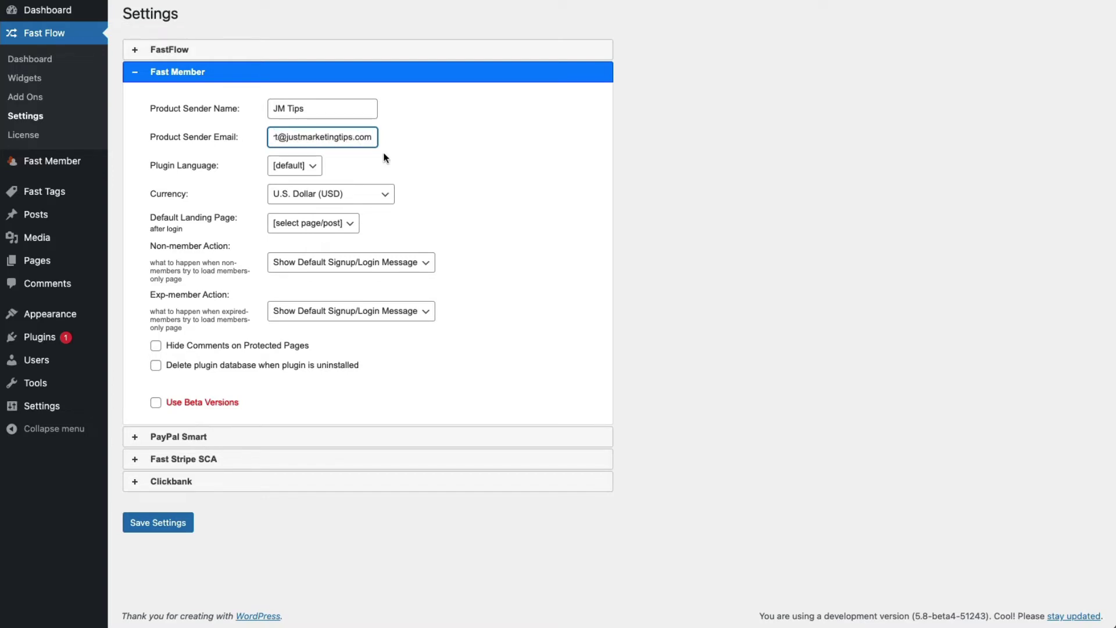
{"action": "left_click", "coordinate": [383, 154]}
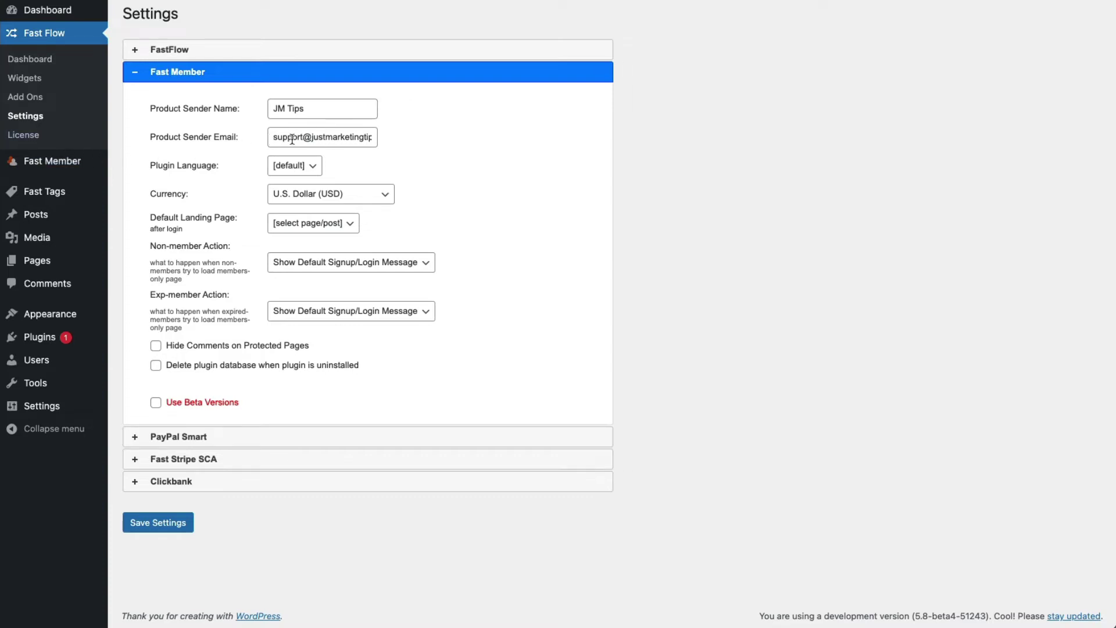
{"action": "left_click", "coordinate": [312, 168]}
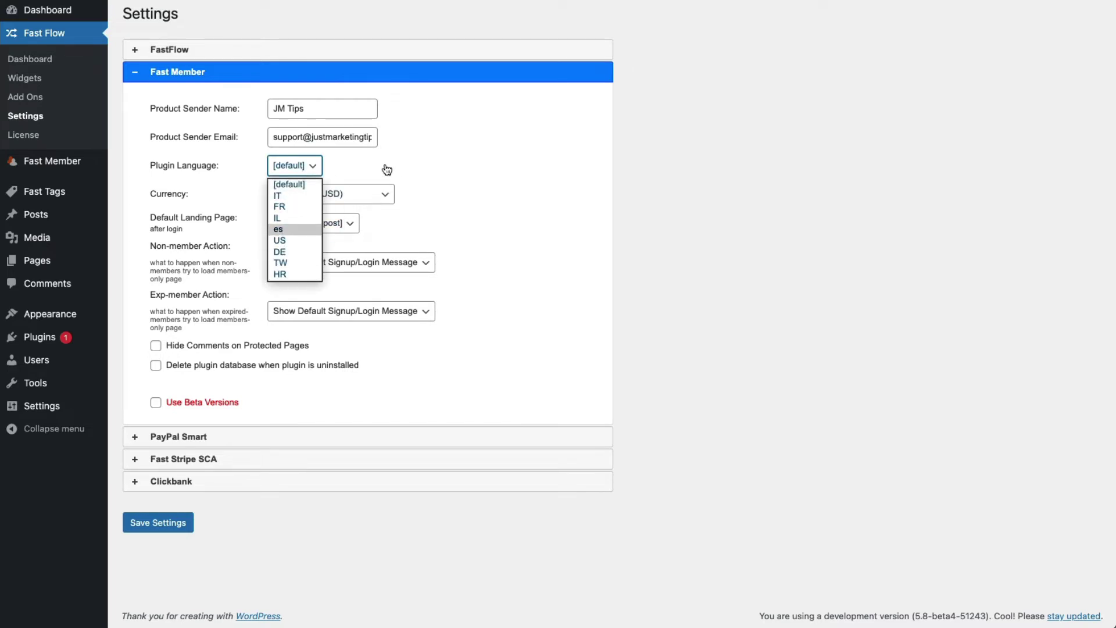
{"action": "left_click", "coordinate": [306, 195]}
{"action": "left_click", "coordinate": [323, 197]}
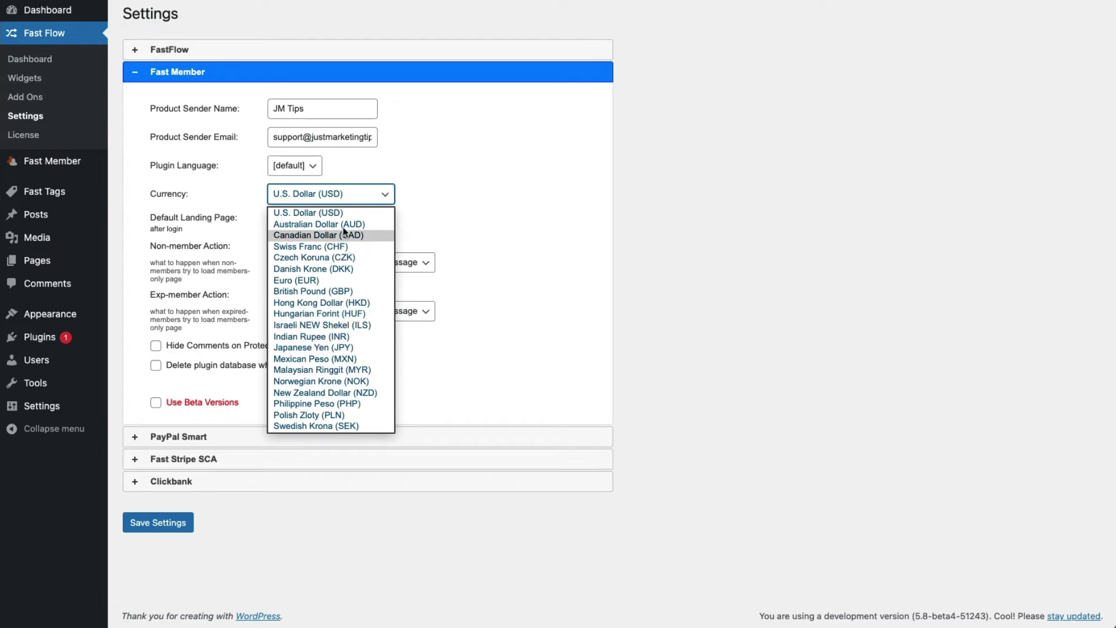
{"action": "left_click", "coordinate": [449, 207]}
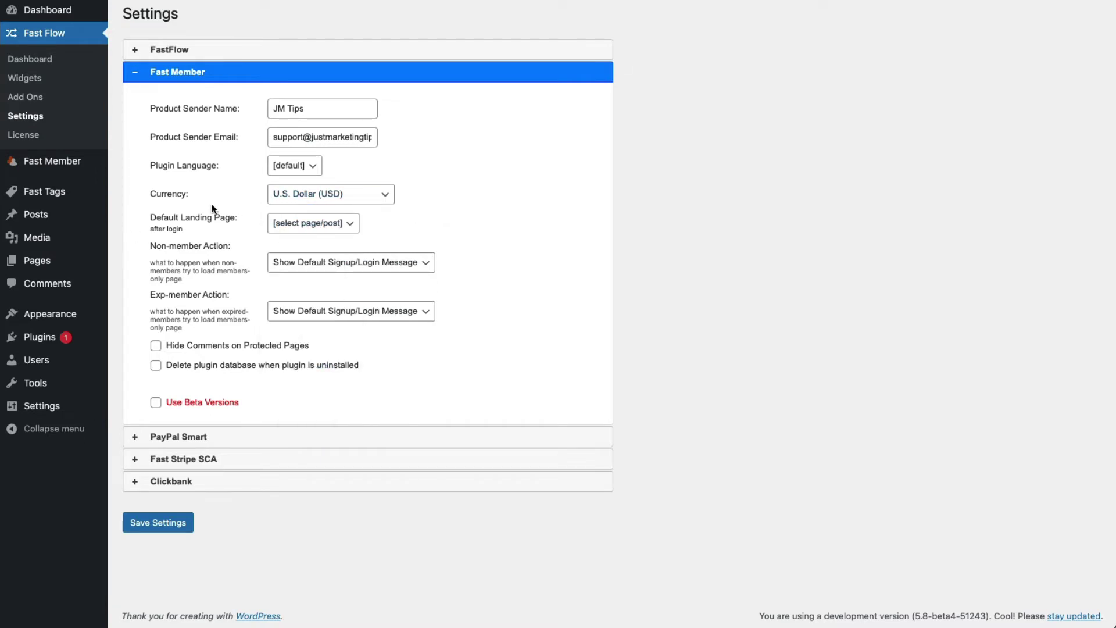
{"action": "left_click", "coordinate": [313, 228]}
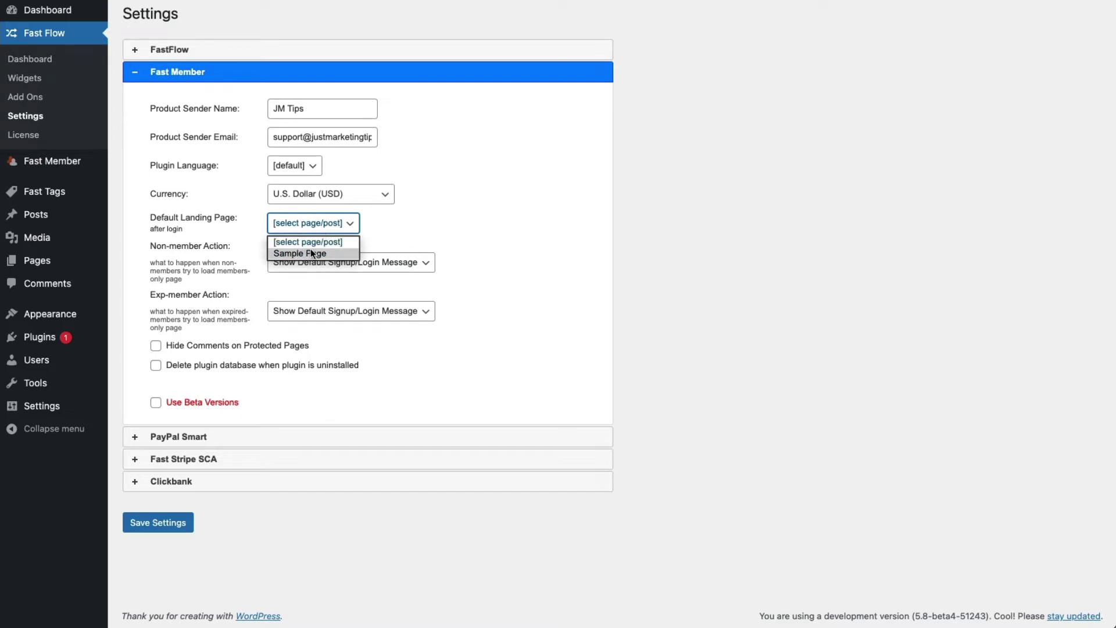
{"action": "left_click", "coordinate": [233, 223]}
{"action": "left_click", "coordinate": [311, 228]}
{"action": "left_click", "coordinate": [407, 231]}
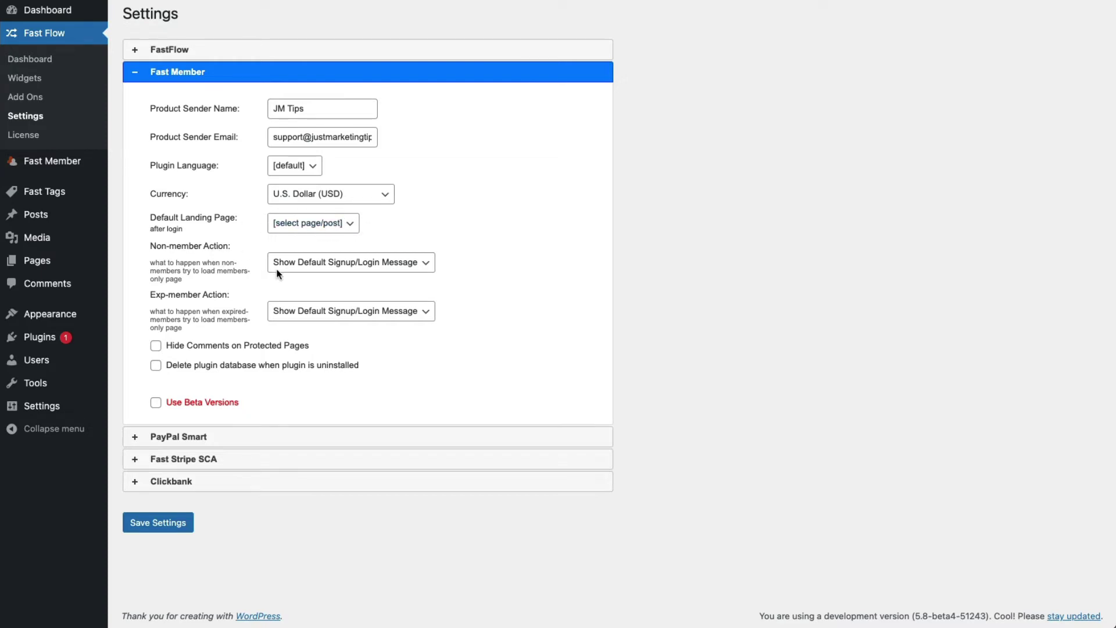
{"action": "left_click", "coordinate": [317, 268]}
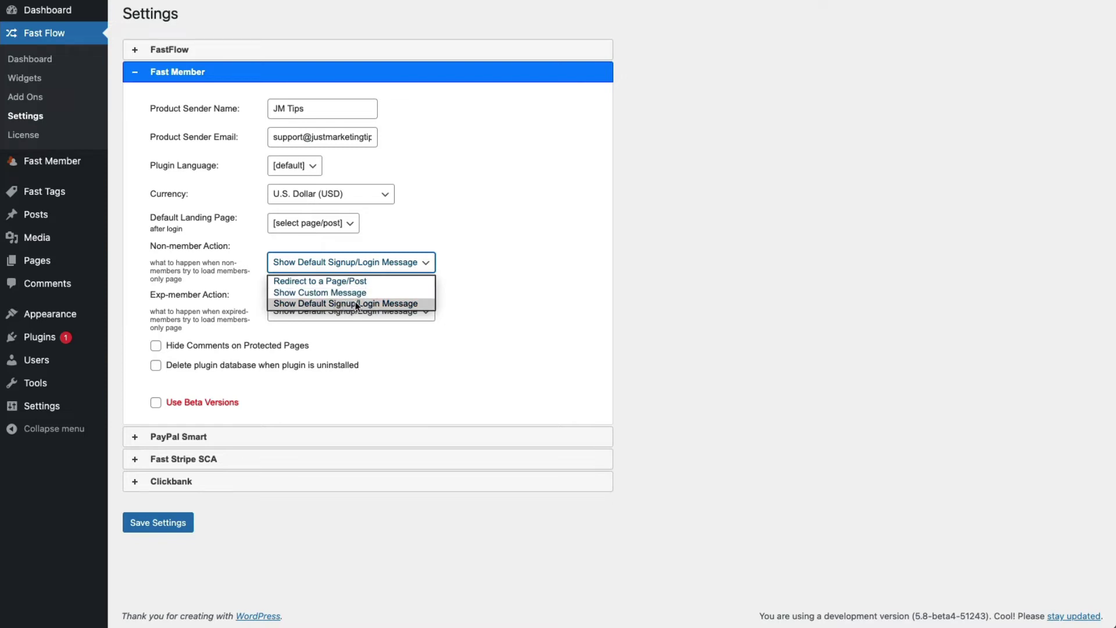
{"action": "left_click", "coordinate": [466, 256]}
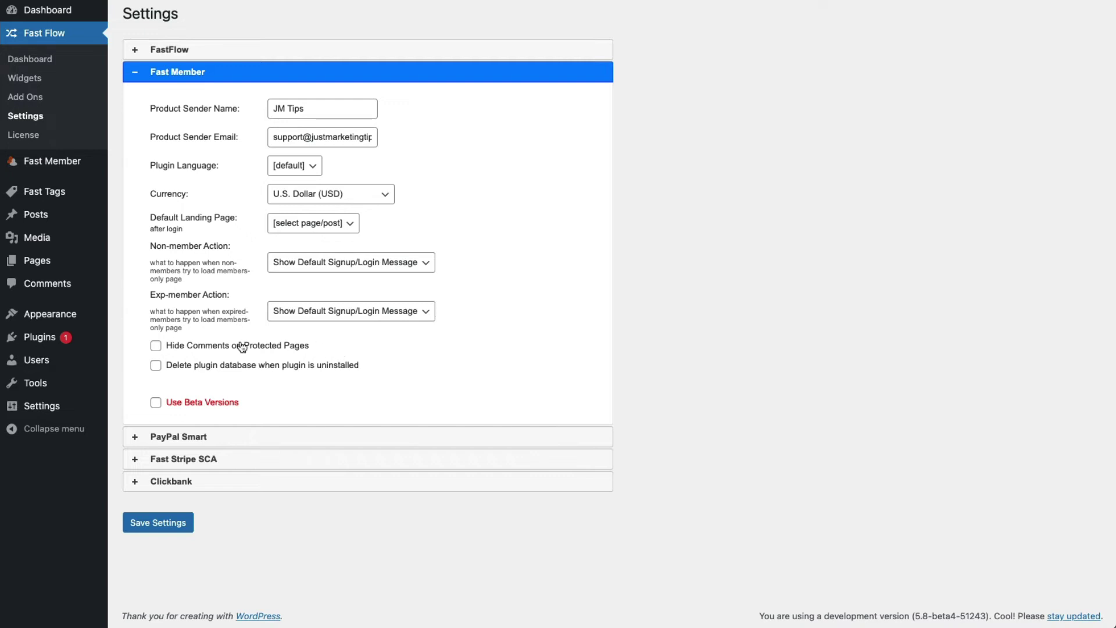
Leave Fast Member's hide-comments, delete-database and beta-version options unticked, and expand PayPal Smart.
{"action": "left_click", "coordinate": [197, 348]}
{"action": "left_click", "coordinate": [197, 349]}
{"action": "left_click", "coordinate": [272, 367]}
{"action": "left_click", "coordinate": [209, 409]}
{"action": "left_click", "coordinate": [294, 369]}
{"action": "mouse_move", "coordinate": [231, 402]}
{"action": "mouse_move", "coordinate": [188, 405]}
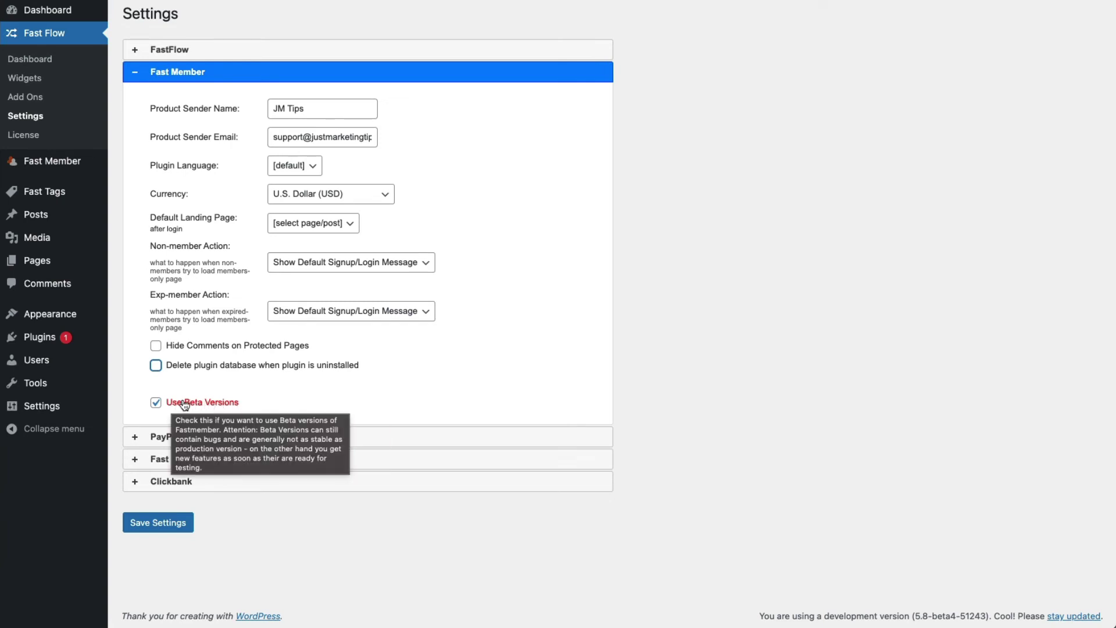
{"action": "left_click", "coordinate": [193, 405]}
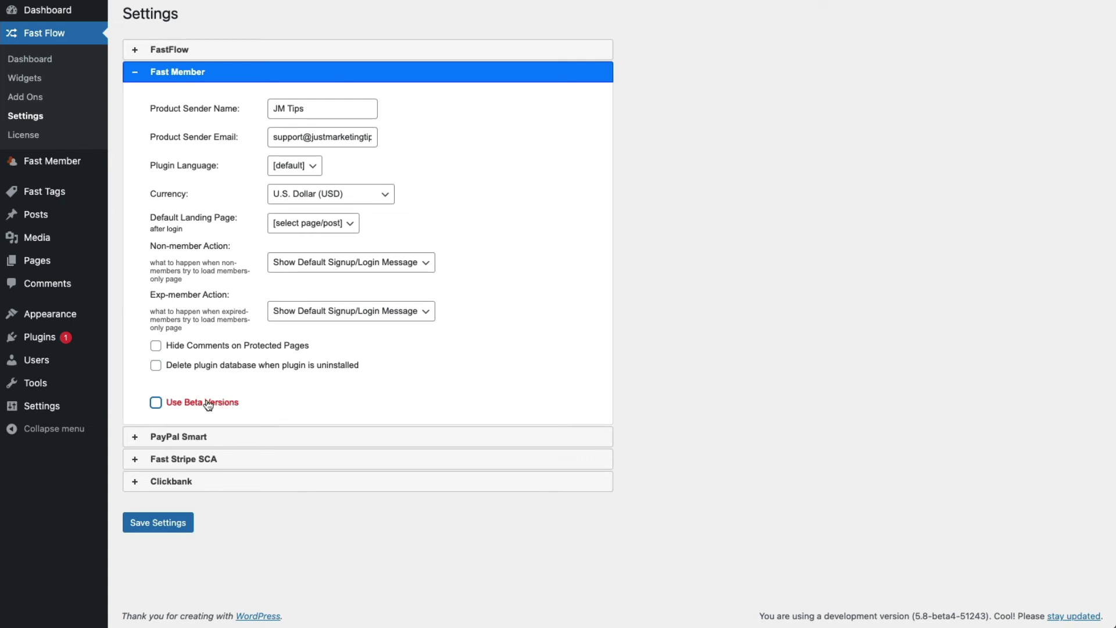
{"action": "left_click", "coordinate": [219, 437]}
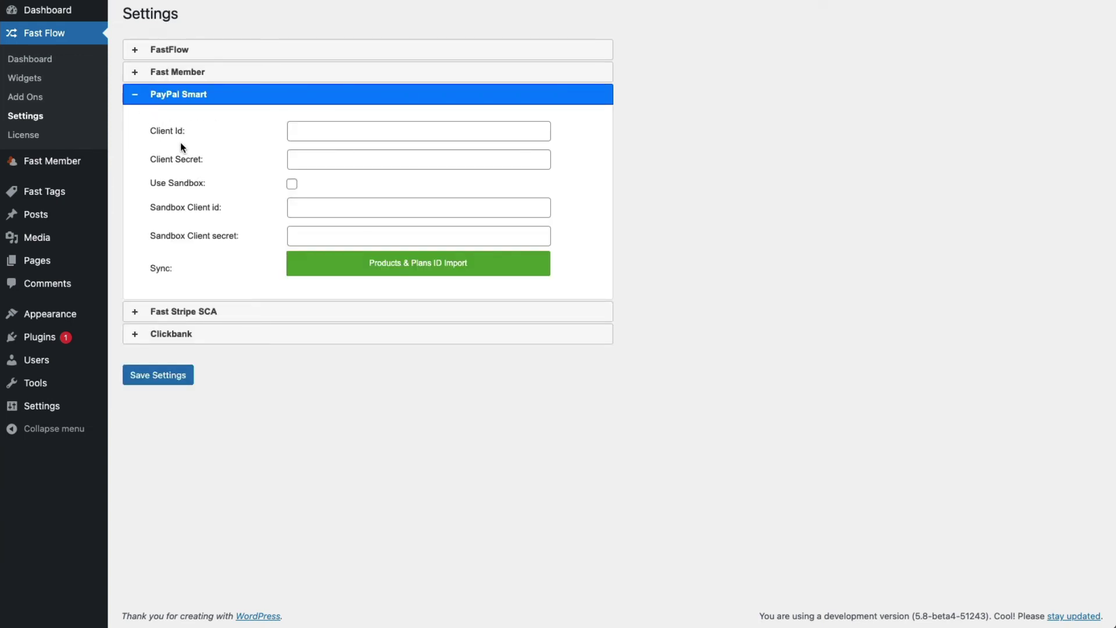
Leave the PayPal Client Id empty and collapse the PayPal Smart section.
{"action": "left_click", "coordinate": [293, 132]}
{"action": "left_click", "coordinate": [314, 131]}
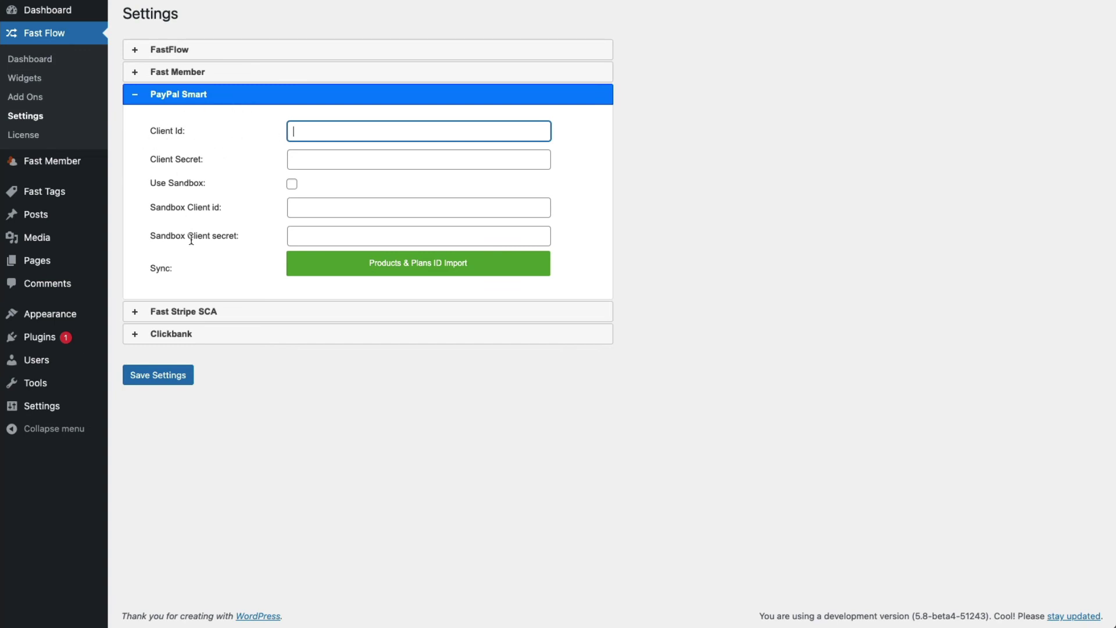
{"action": "left_click", "coordinate": [187, 97]}
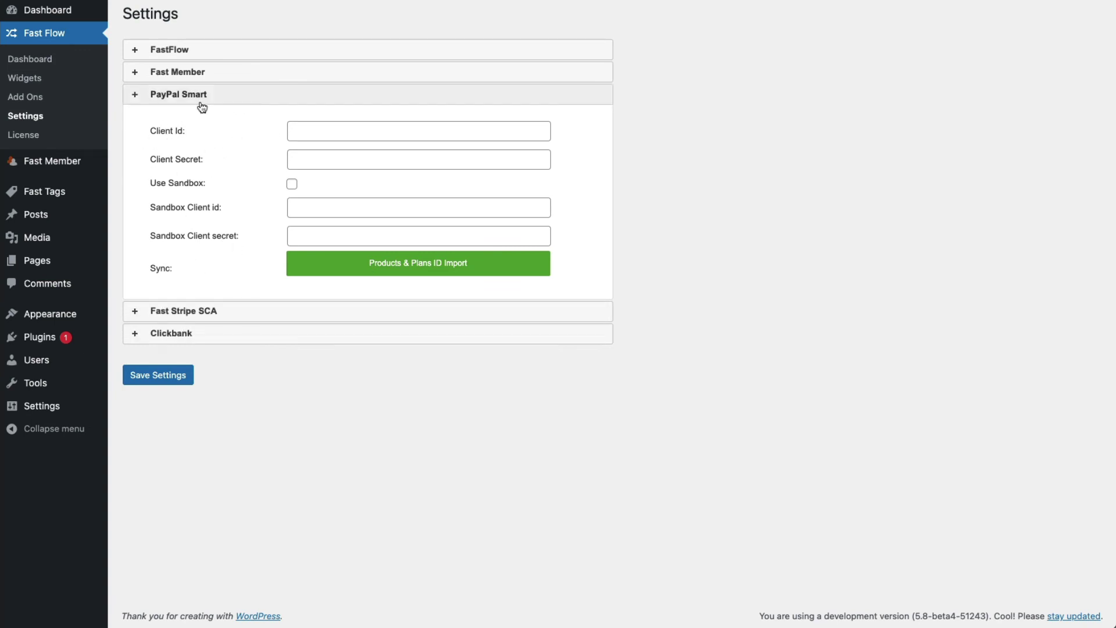
Expand Fast Stripe SCA with Test Mode left off, select the Webhook URL, and expand Clickbank.
{"action": "left_click", "coordinate": [205, 117]}
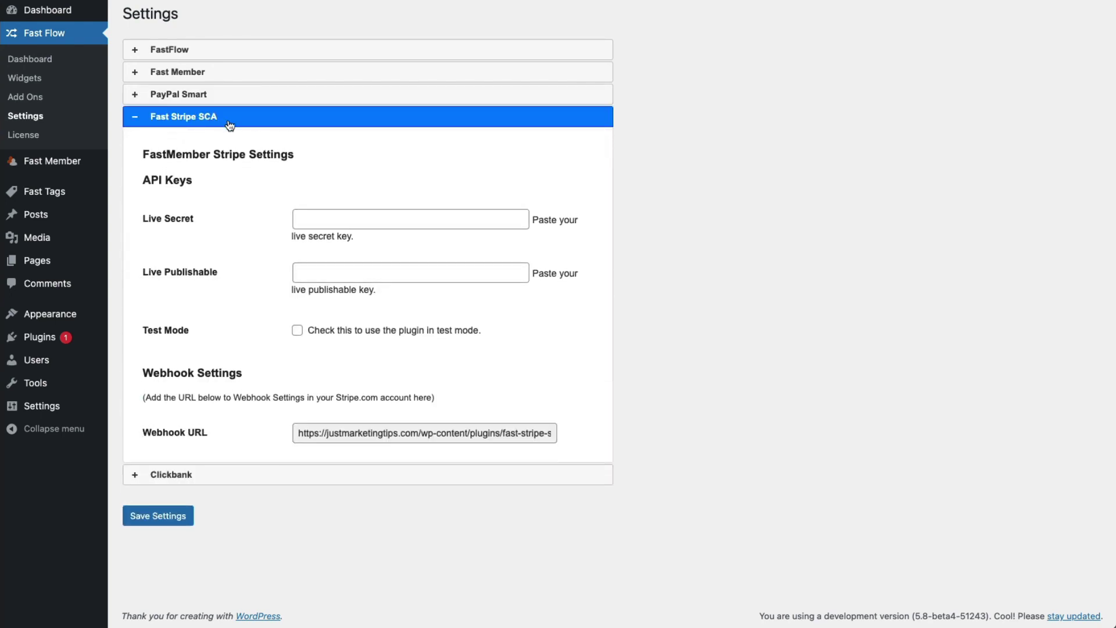
{"action": "left_click", "coordinate": [331, 221]}
{"action": "left_click", "coordinate": [326, 276]}
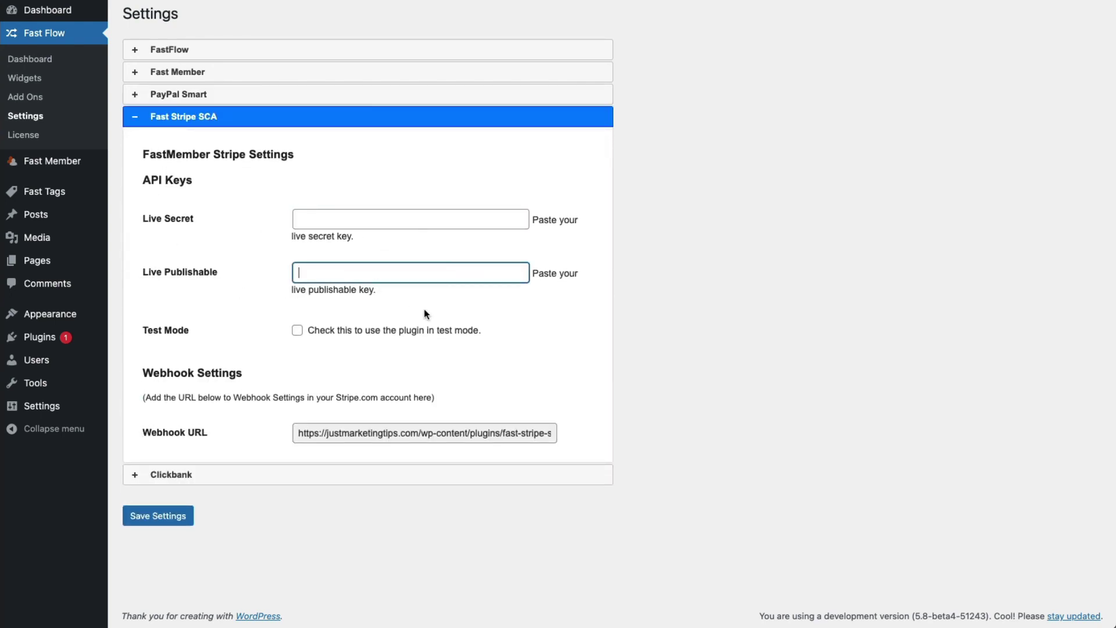
{"action": "left_click", "coordinate": [297, 329]}
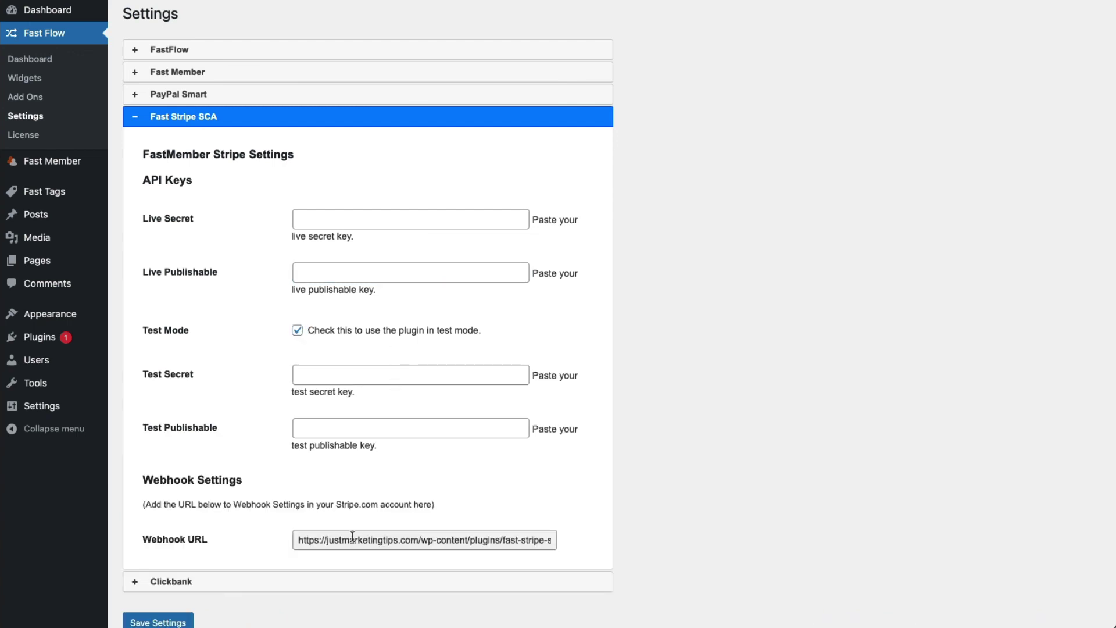
{"action": "left_click", "coordinate": [301, 329]}
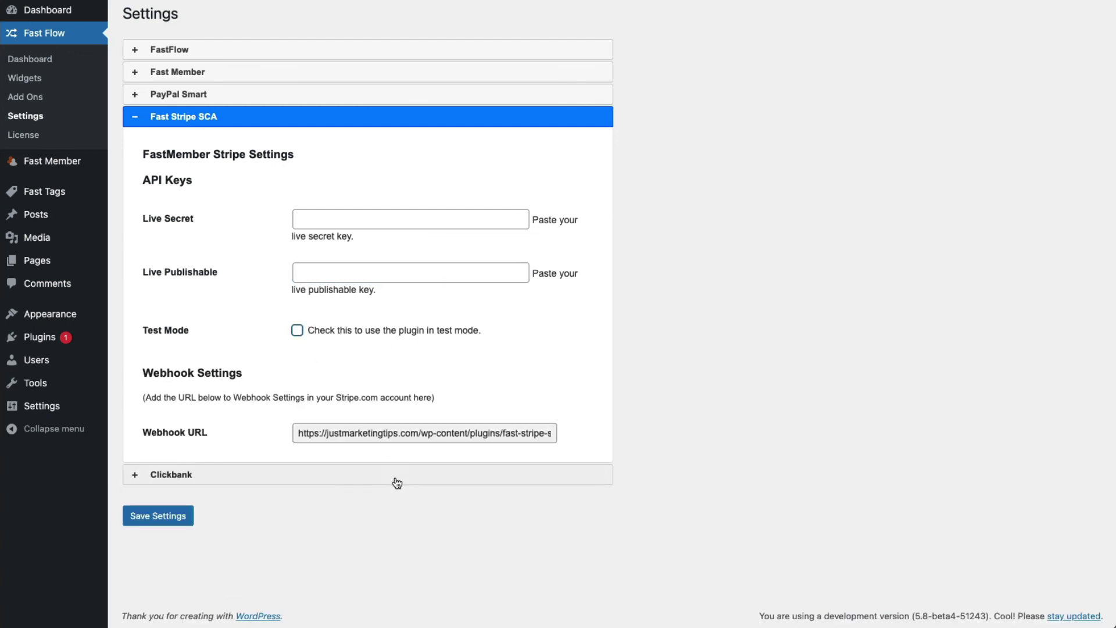
{"action": "triple_click", "coordinate": [307, 434]}
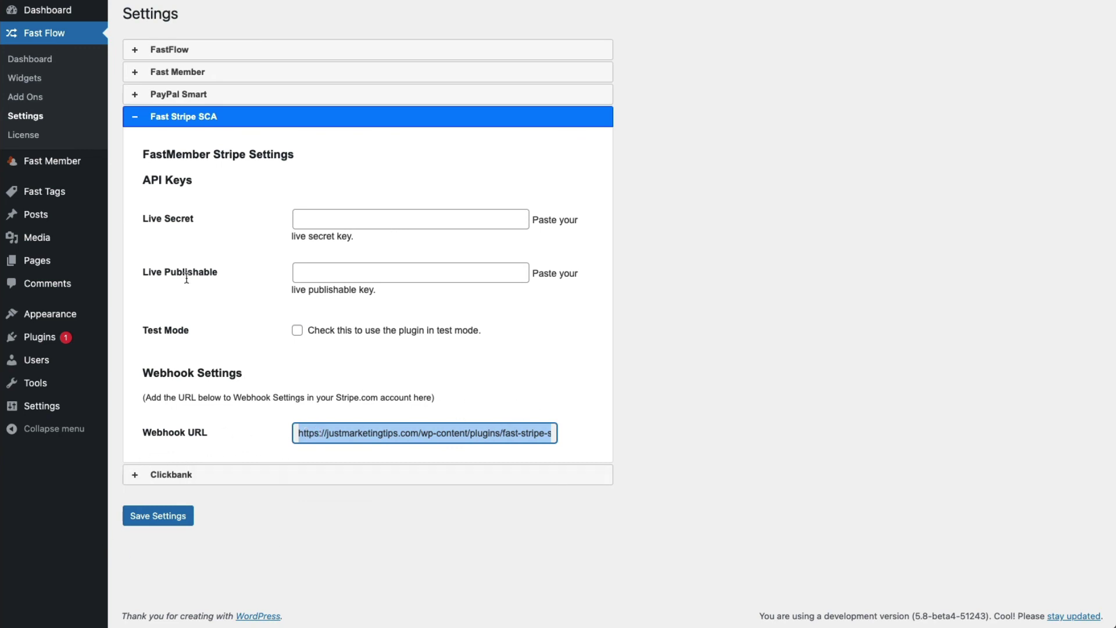
{"action": "left_click", "coordinate": [203, 476]}
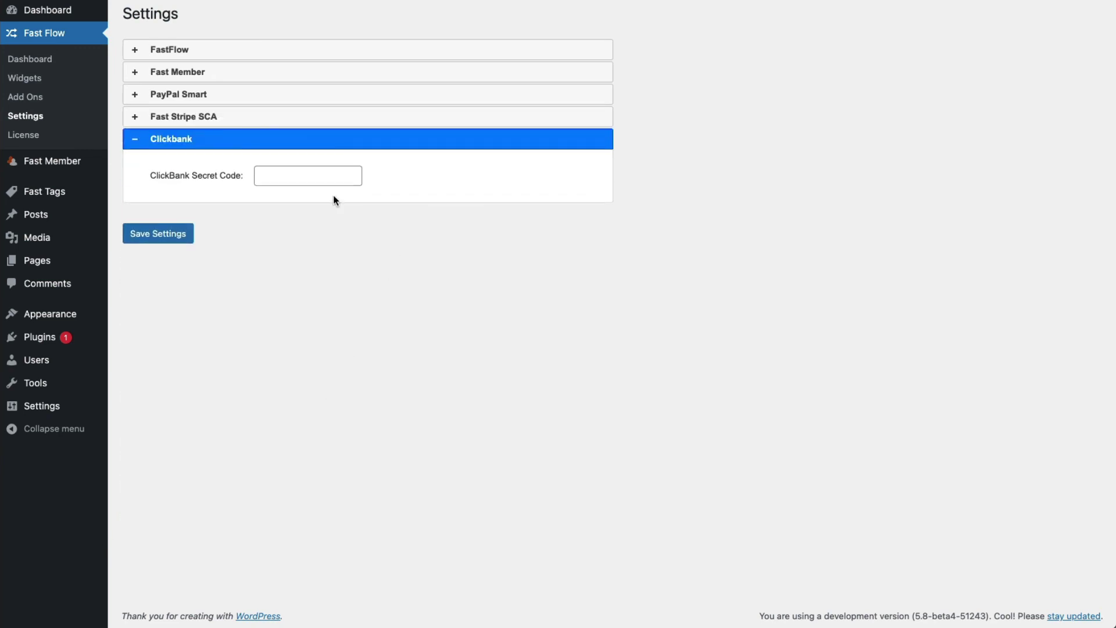
Paste 'Just Marketing Tips' as the Fast Member sender name and save the settings.
{"action": "left_click", "coordinate": [281, 180]}
{"action": "left_click", "coordinate": [227, 78]}
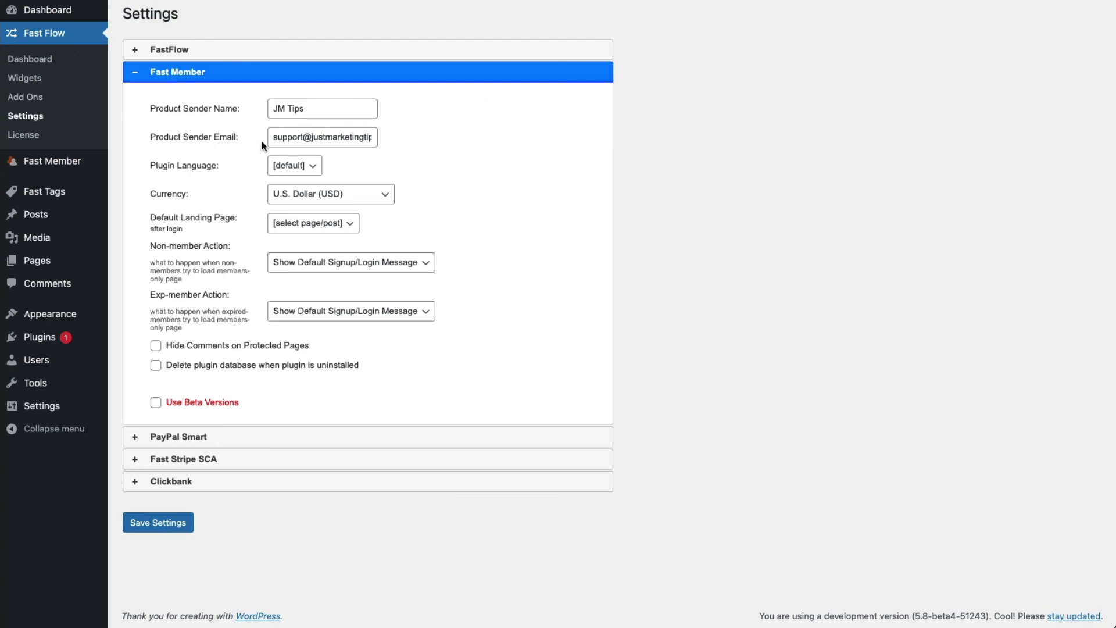
{"action": "triple_click", "coordinate": [281, 111]}
{"action": "type", "text": "Just Marketing Tips"}
{"action": "left_click", "coordinate": [161, 530]}
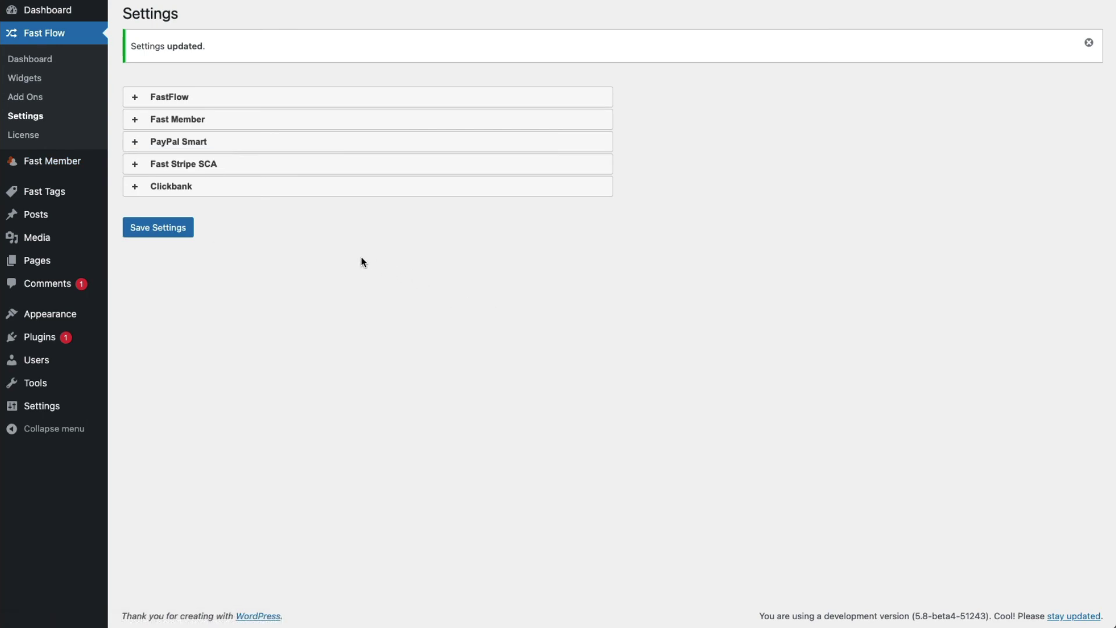
{"action": "mouse_move", "coordinate": [52, 165]}
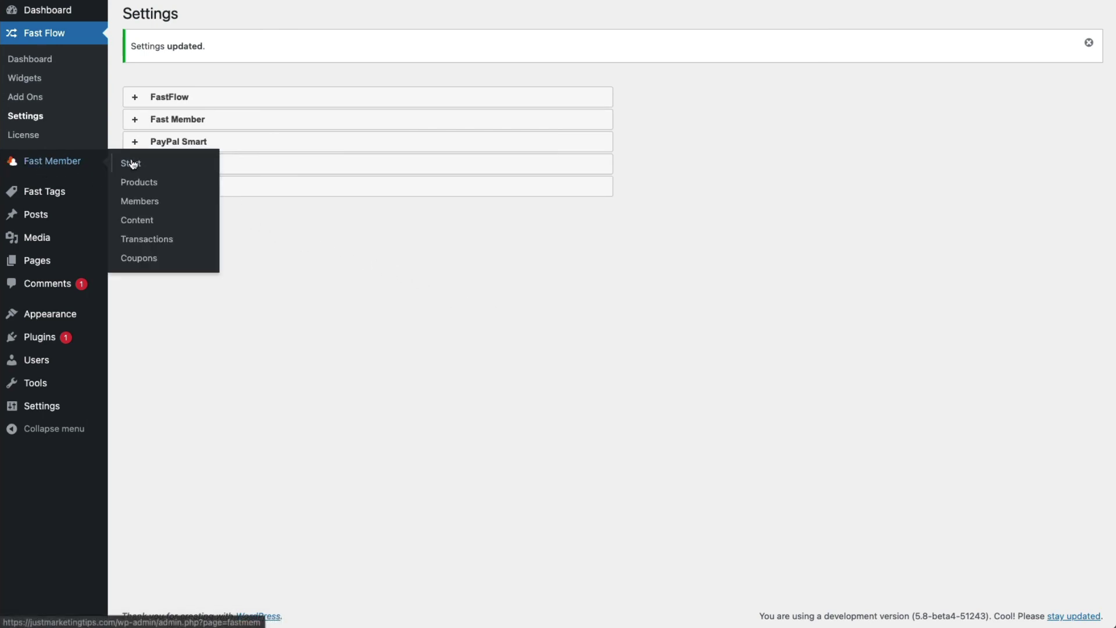